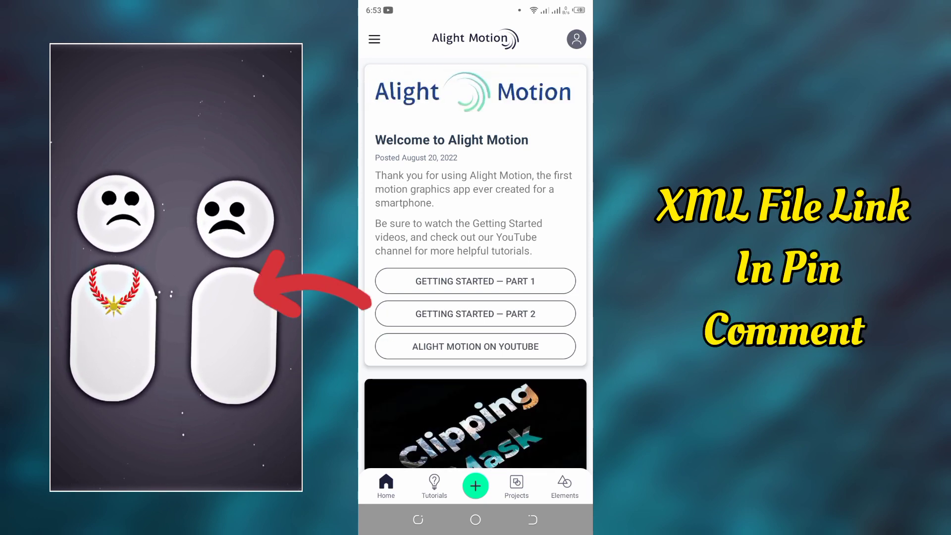
Go to the saved projects list to find the imported 3D Sad project
click(517, 486)
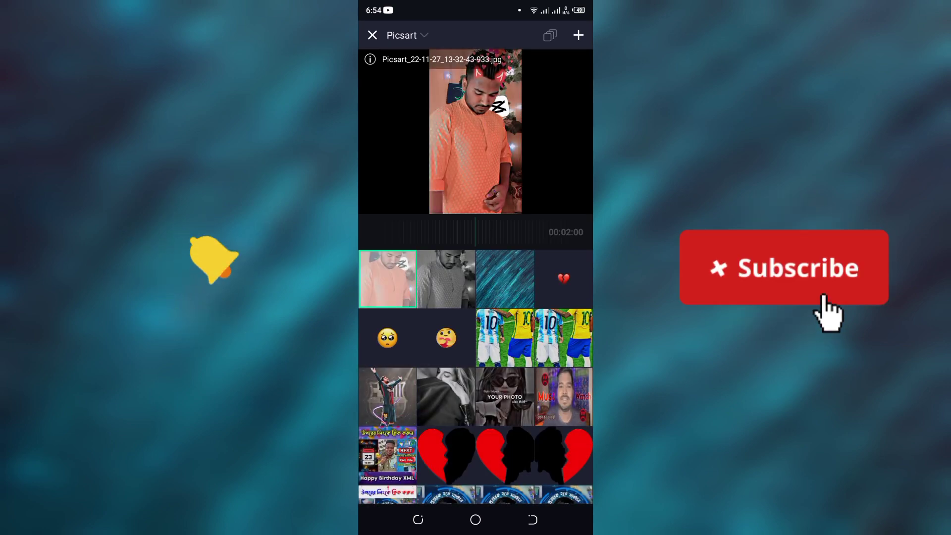
Swap the grayscale photo into the photo layer and return to the main timeline
click(446, 279)
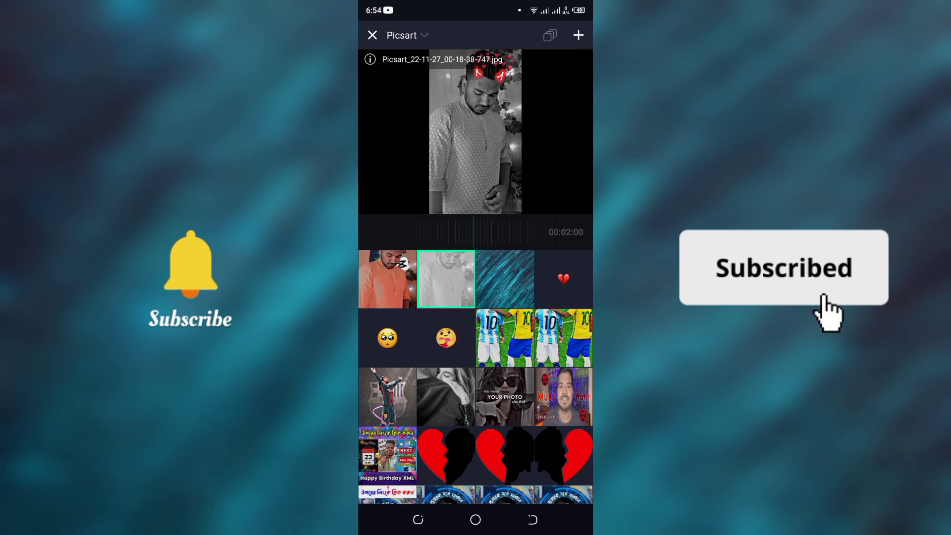
click(579, 35)
click(377, 392)
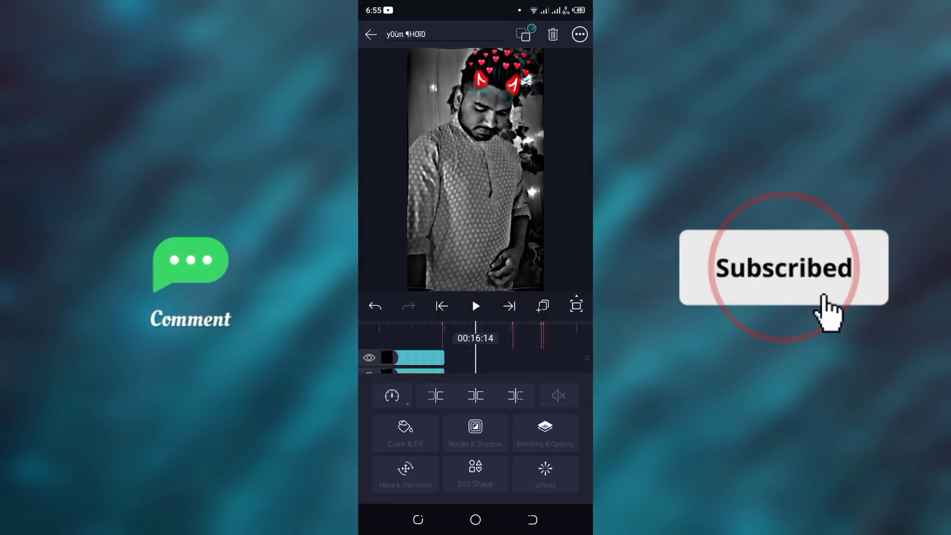
Rewind the timeline to 00:00:00
mouse_move(521, 409)
mouse_down()
mouse_move(446, 409)
mouse_move(487, 464)
mouse_move(477, 367)
mouse_move(534, 385)
mouse_move(494, 432)
mouse_up()
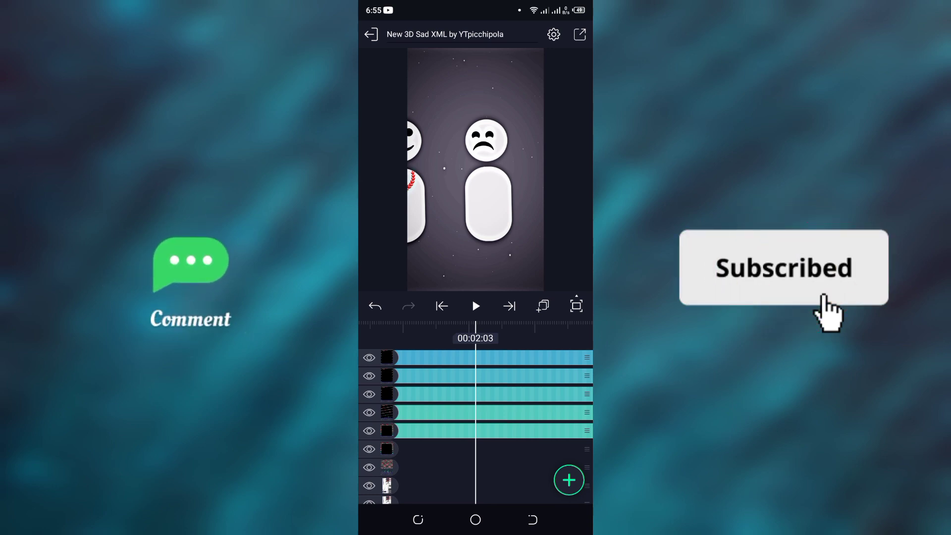
drag(445, 394, 535, 394)
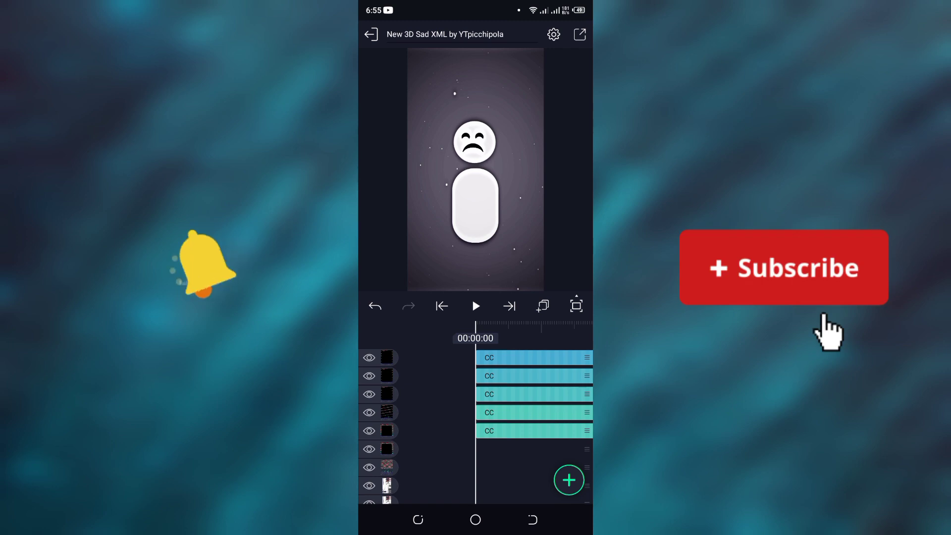
Export the project as a 1080p (FHD) video, proceeding past the resolution warning
click(580, 34)
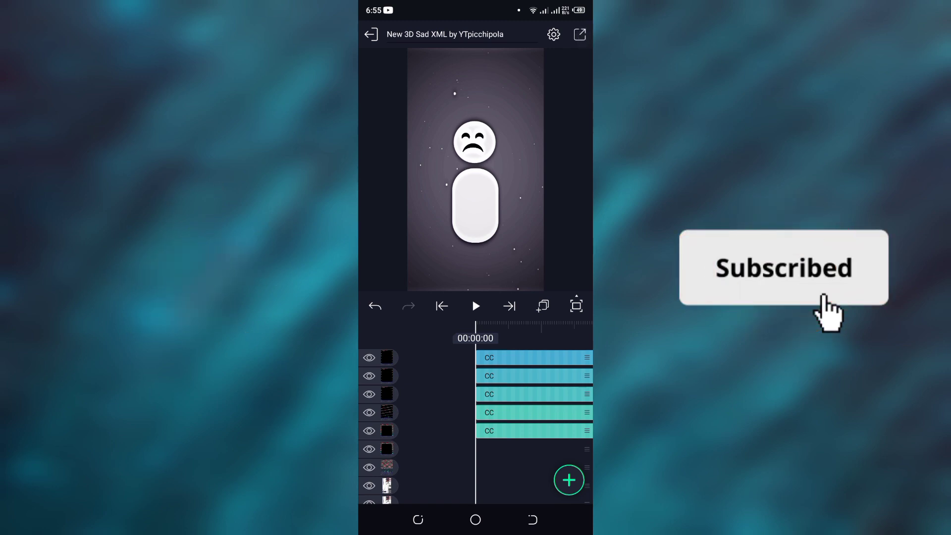
click(572, 167)
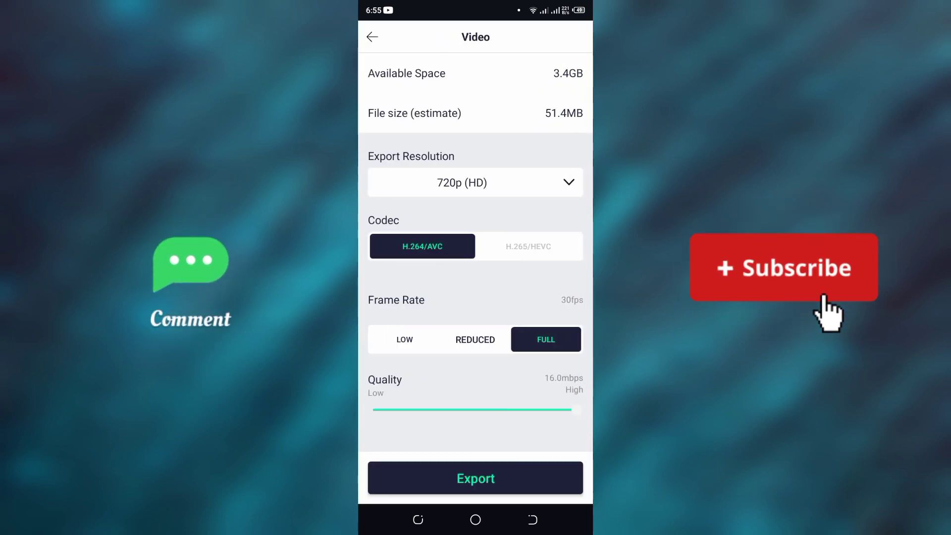
click(476, 182)
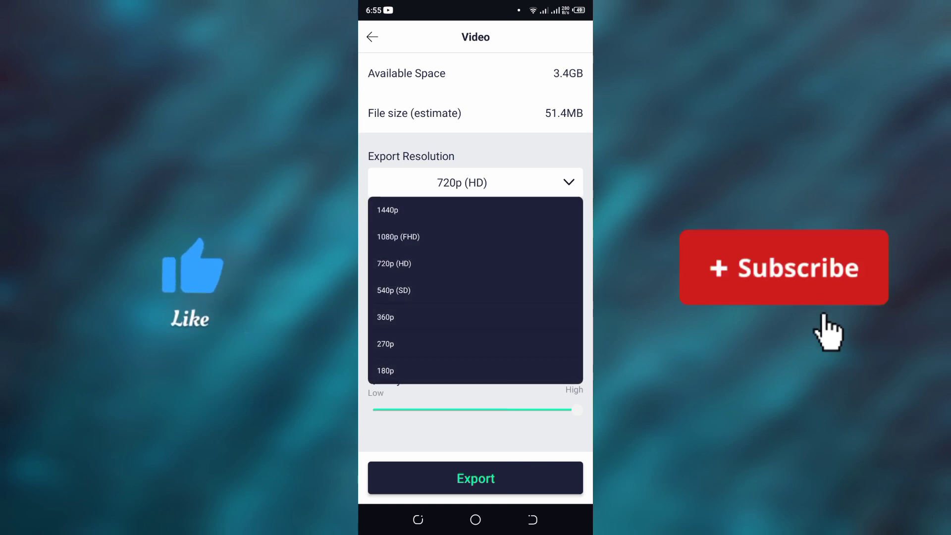
click(476, 238)
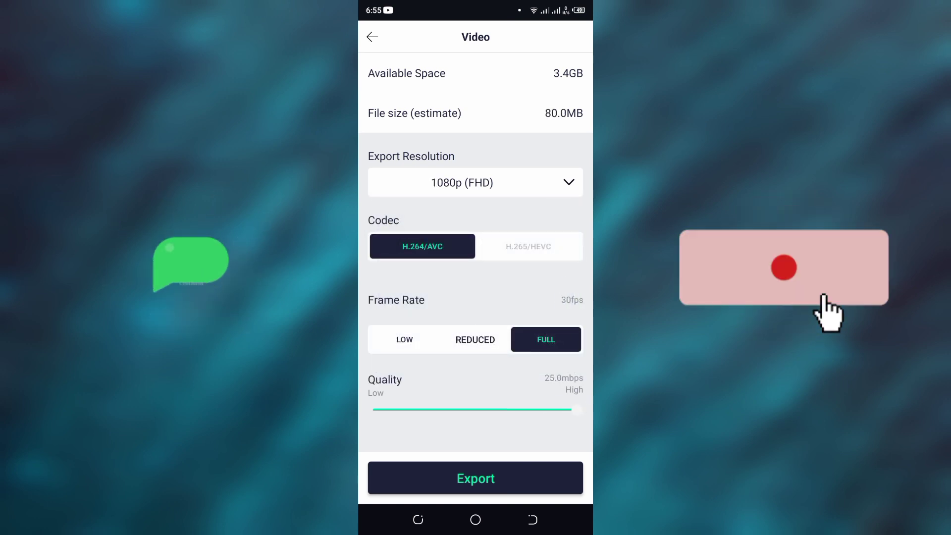
click(501, 477)
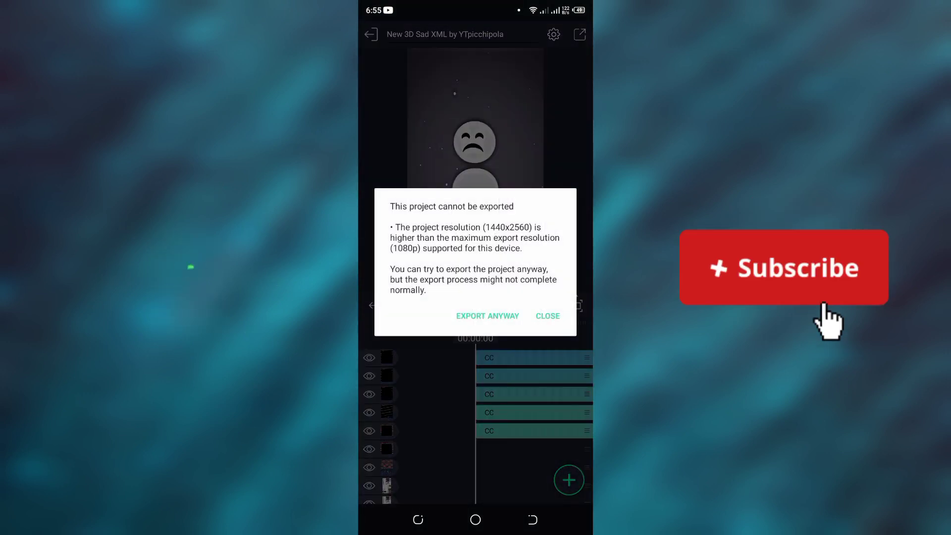
click(488, 316)
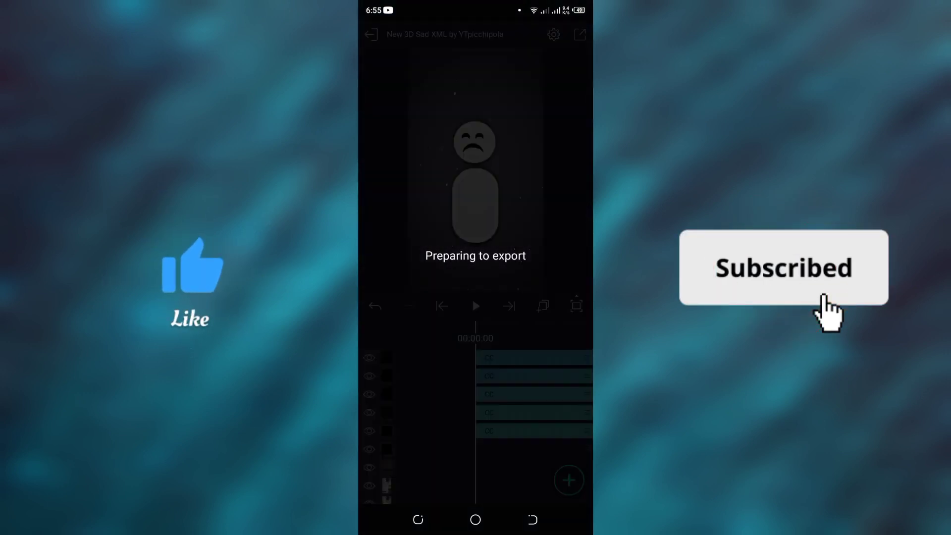